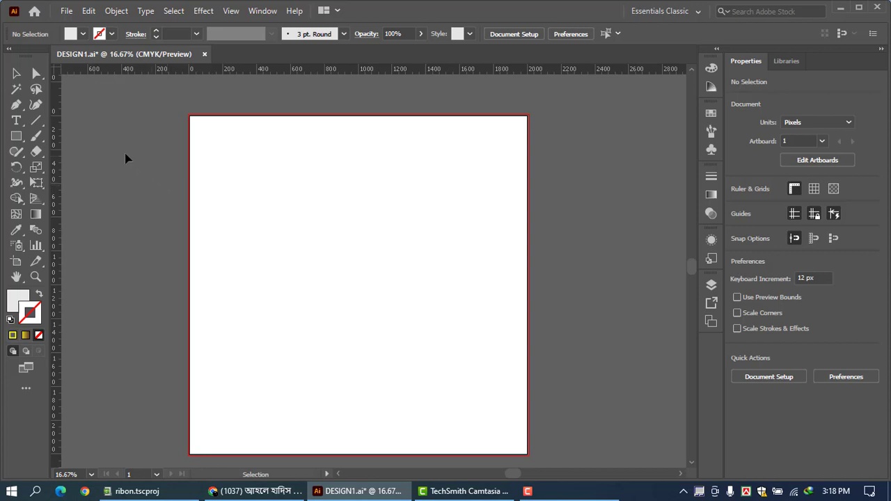
- Draw a circle about 926 px in diameter in the artboard's lower-right area and swap its fill and stroke to leave only an outline
click(17, 136)
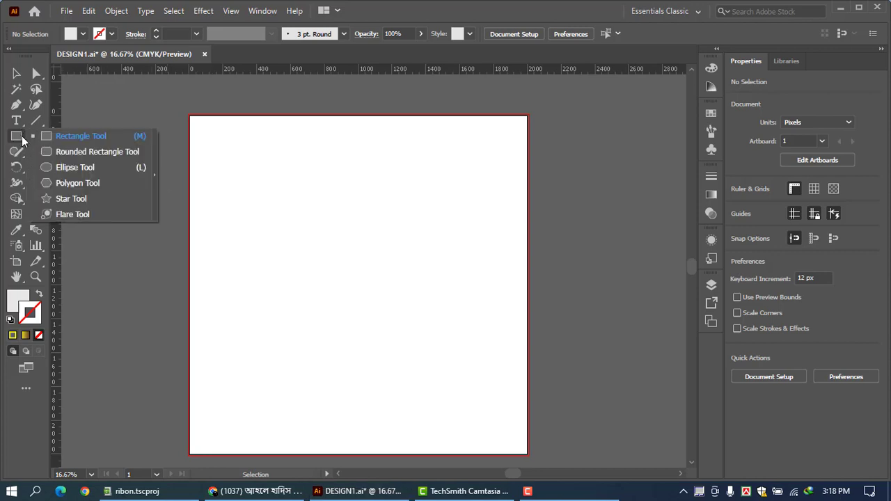
click(84, 167)
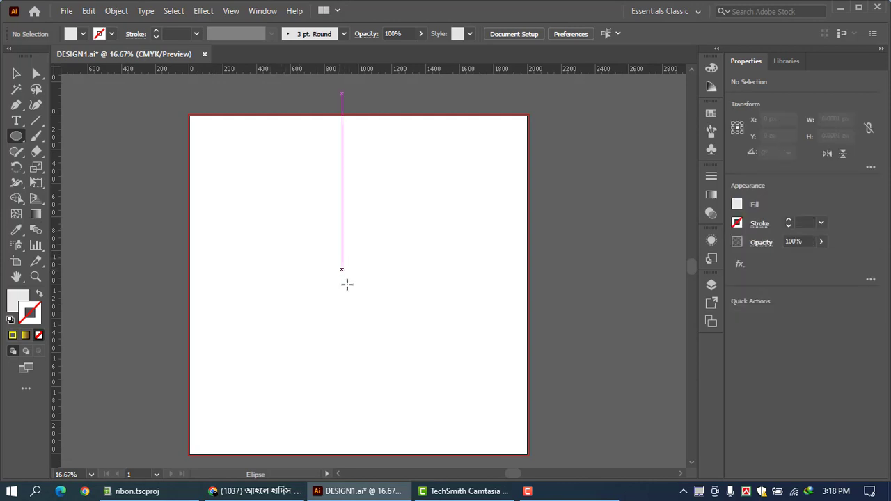
drag(342, 270, 501, 426)
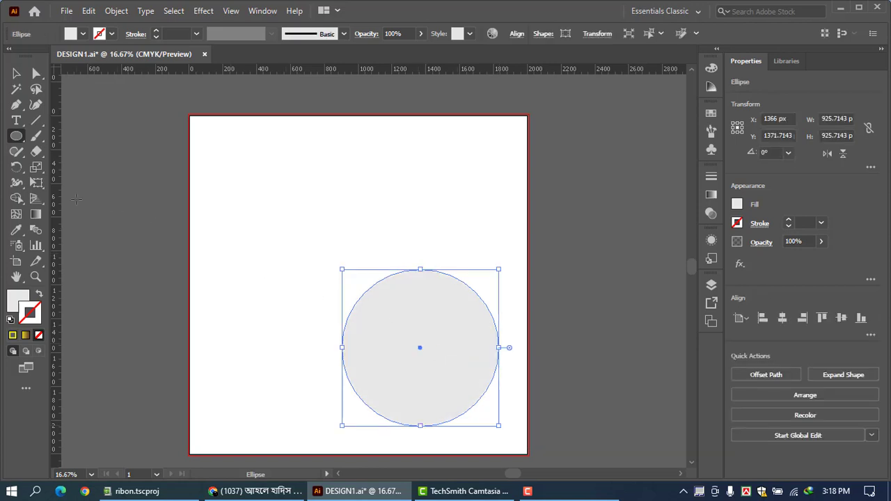
click(39, 293)
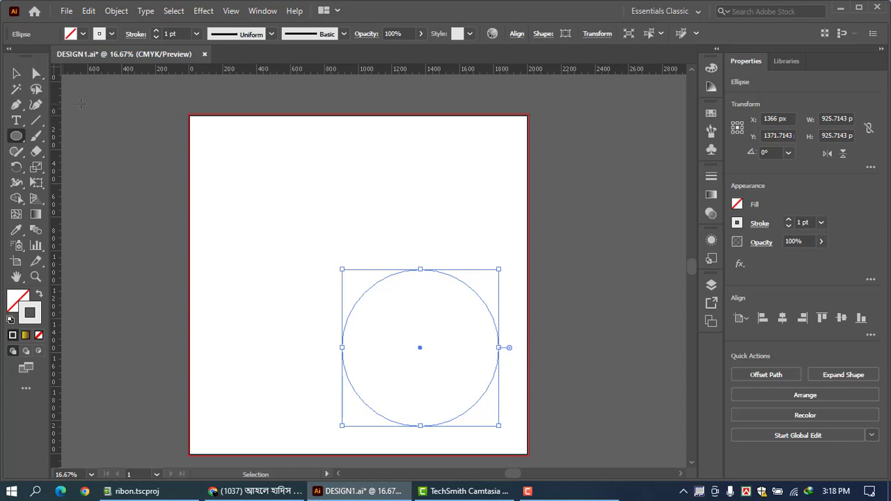
click(16, 74)
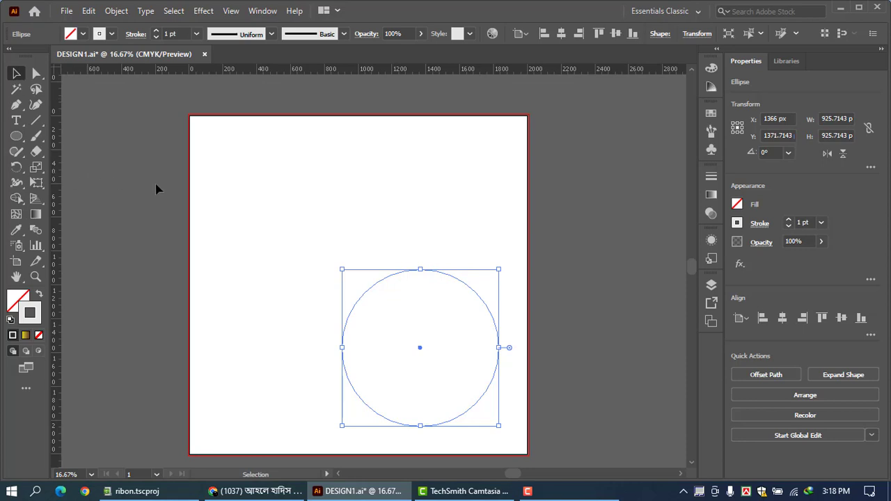
- Cut the circle with the Scissors tool at its top and right anchor points and remove the upper-right quarter arc
click(42, 152)
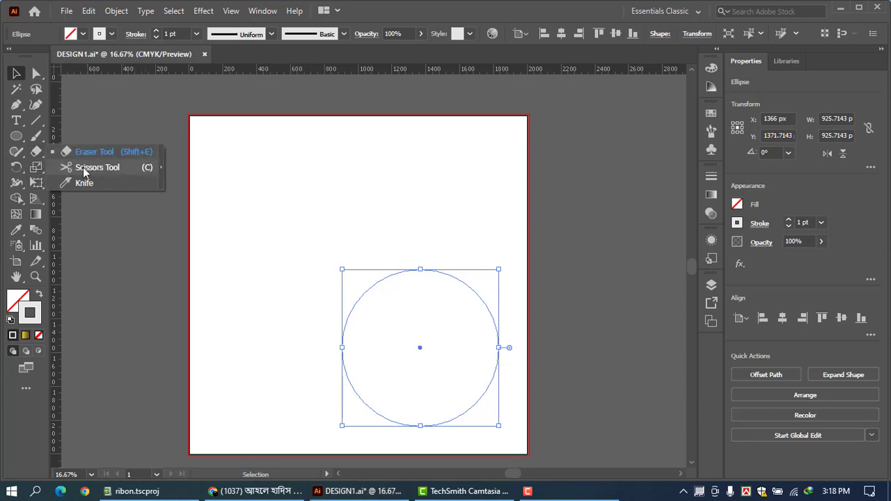
click(83, 167)
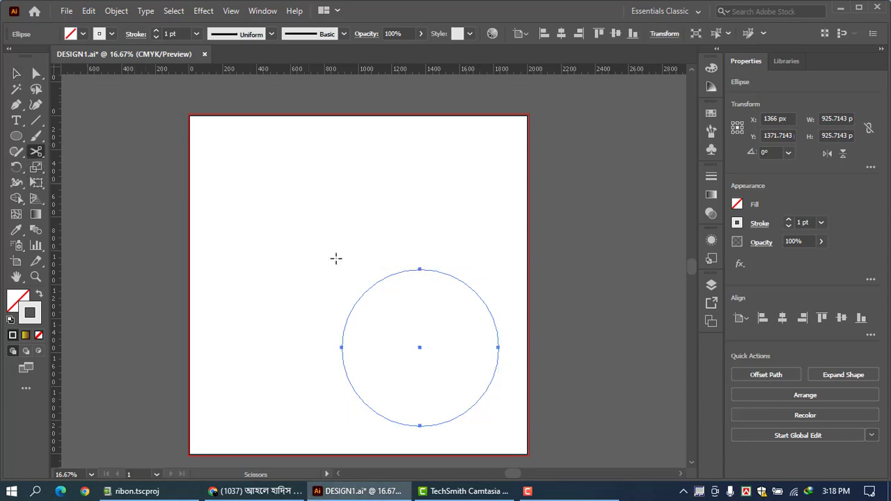
click(419, 269)
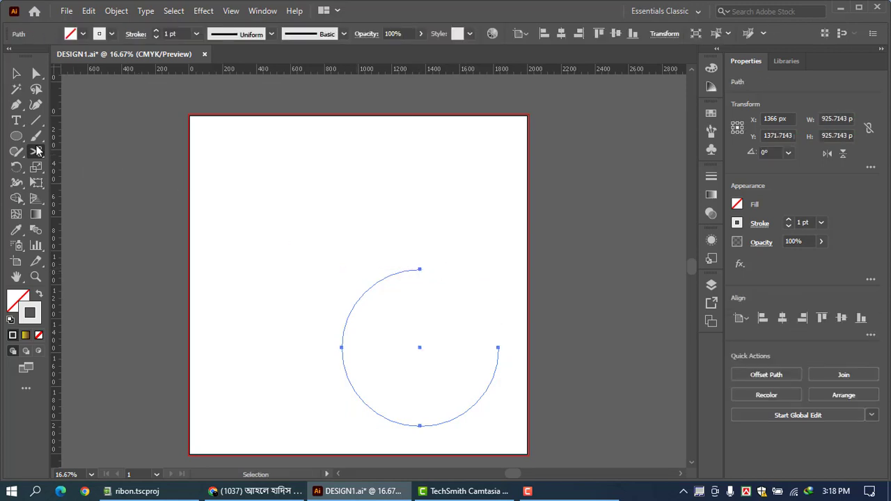
click(16, 73)
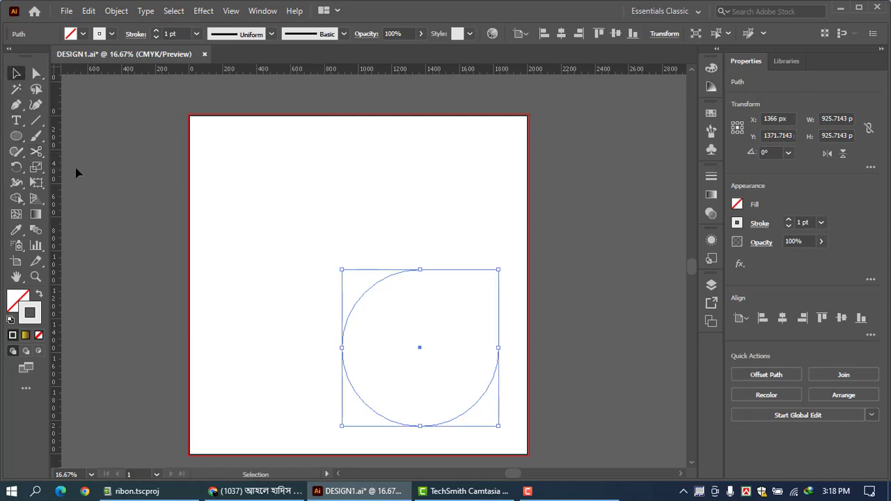
- Set the open circle's stroke weight to 20 pt and its stroke color to black
click(196, 34)
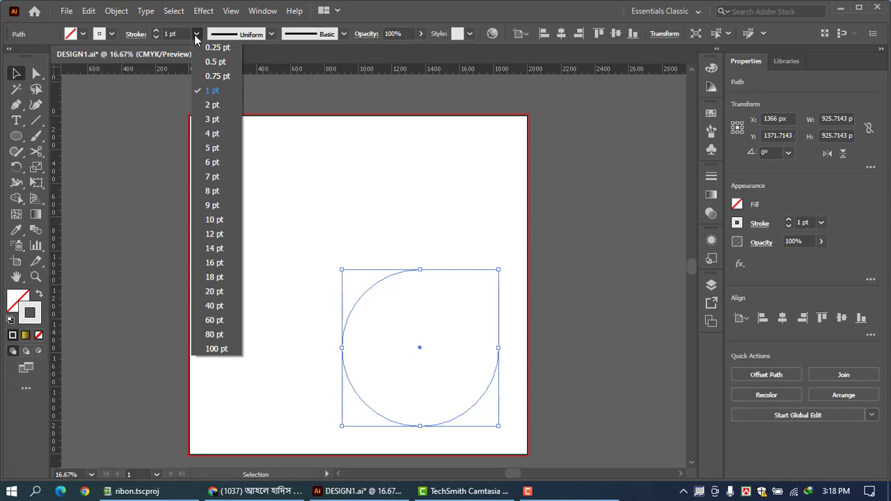
click(214, 291)
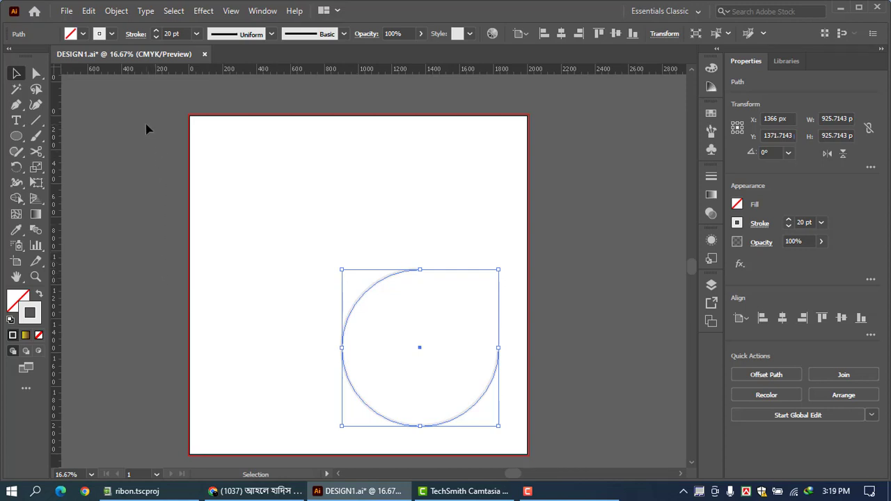
click(111, 35)
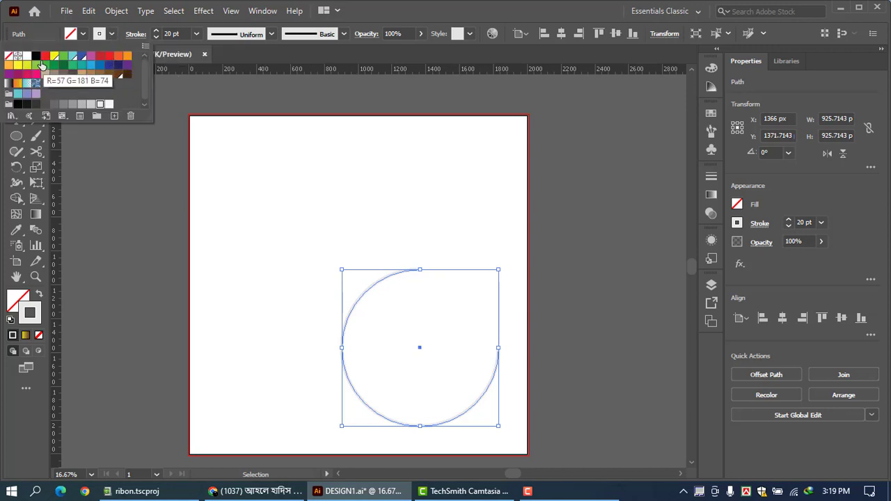
click(36, 57)
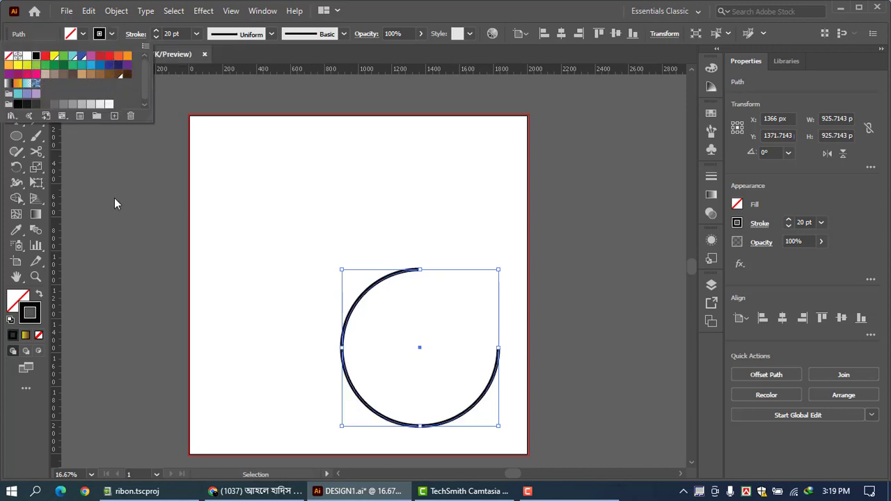
click(197, 35)
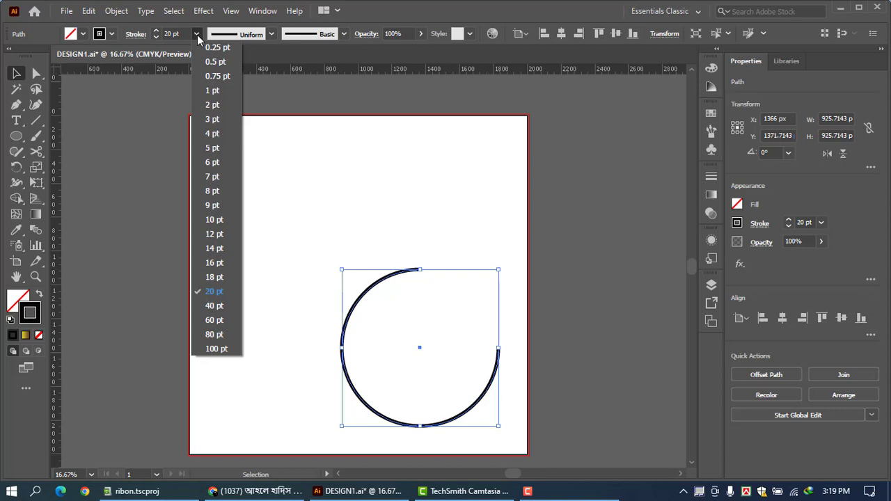
click(197, 35)
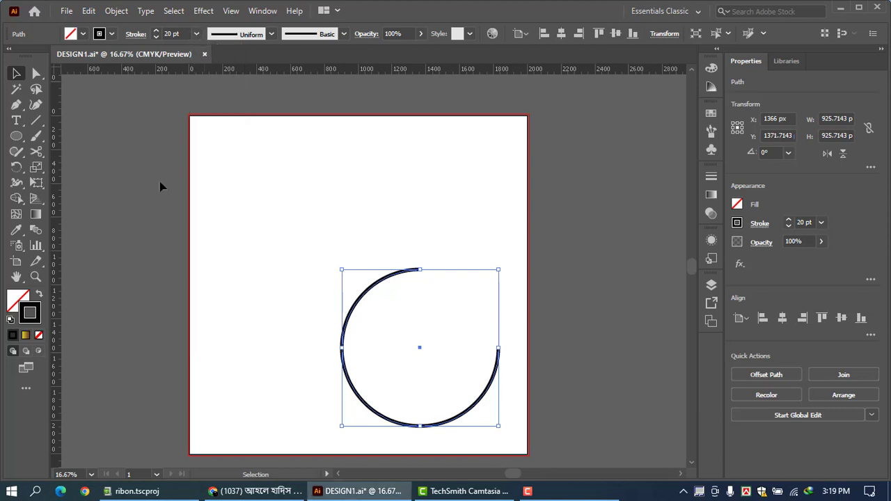
- Apply the tapered Width Profile 4 to the open circle's stroke
click(273, 35)
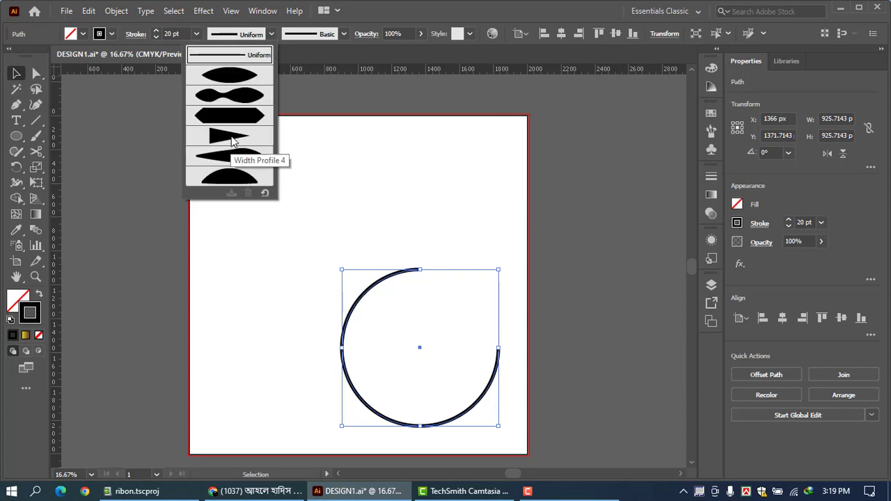
click(232, 138)
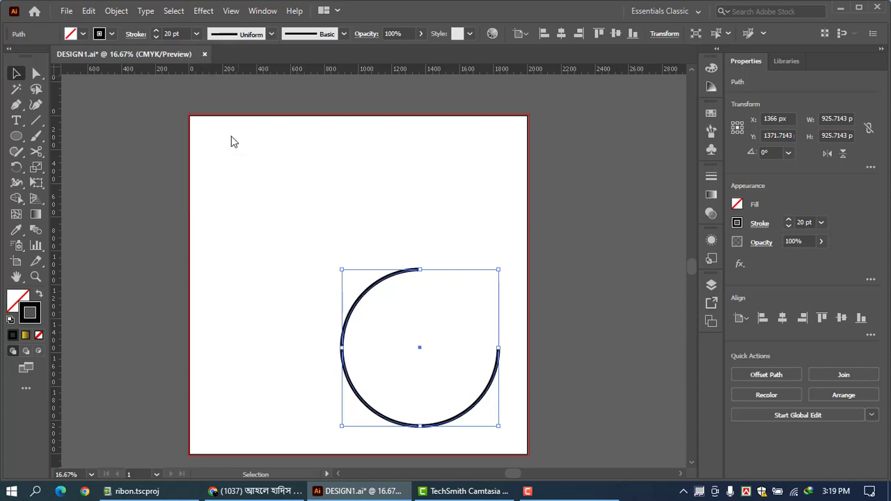
click(147, 206)
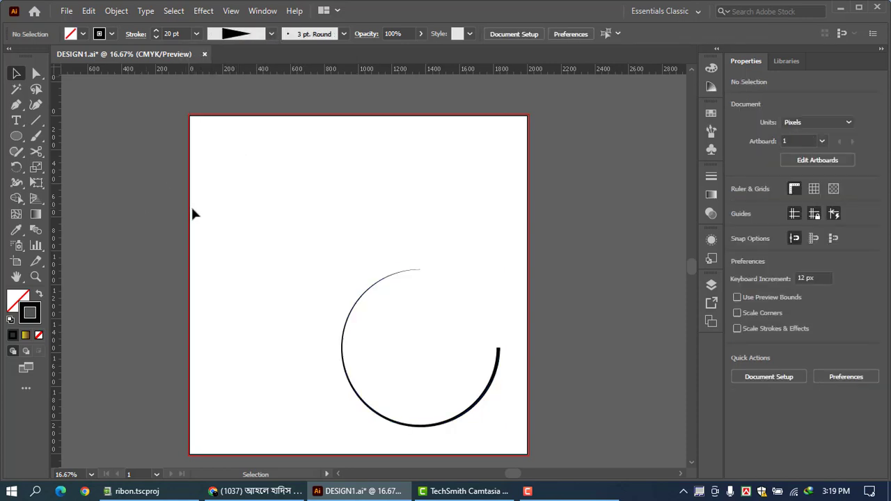
- Give the open circle's stroke round caps and a dashed line with a 12 pt dash and 15 pt gap
click(496, 384)
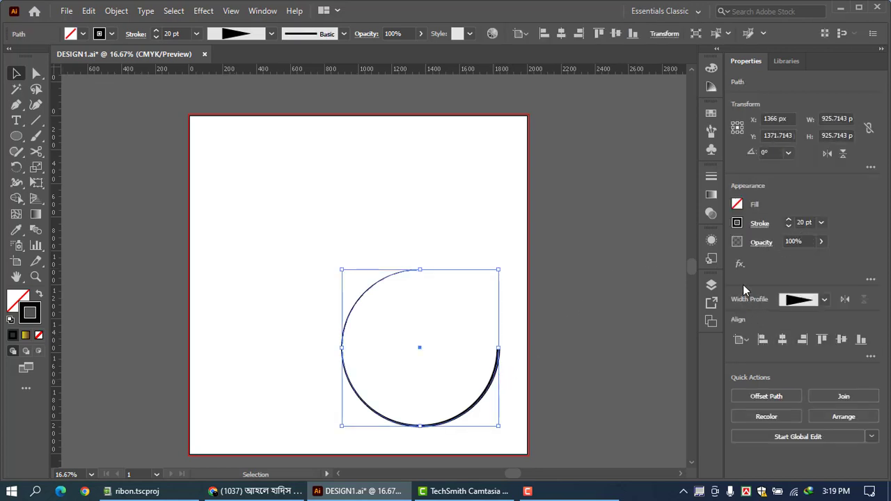
click(760, 223)
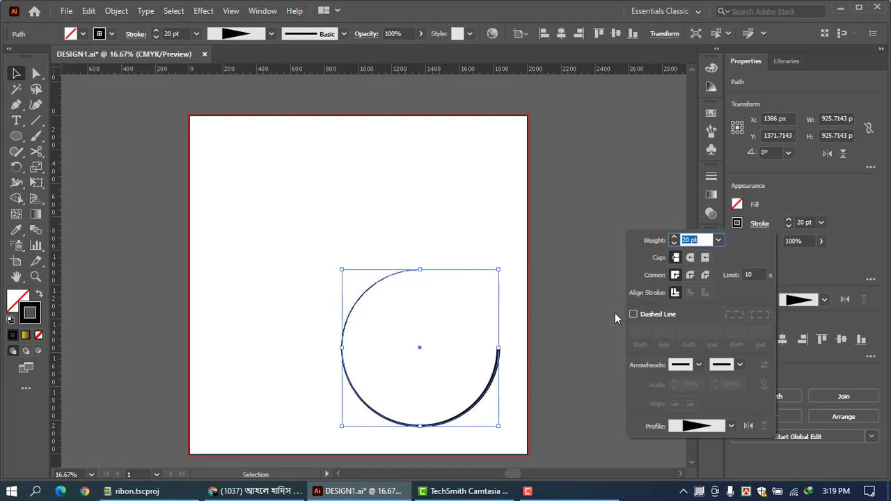
click(690, 258)
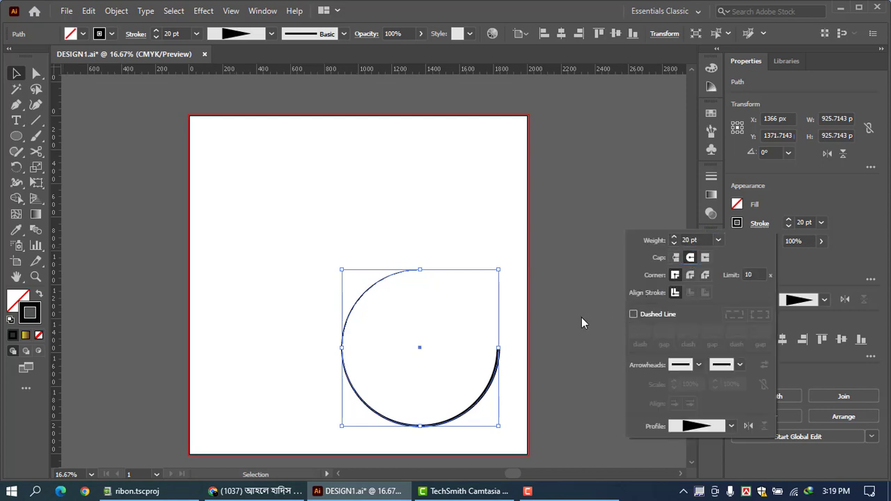
click(634, 314)
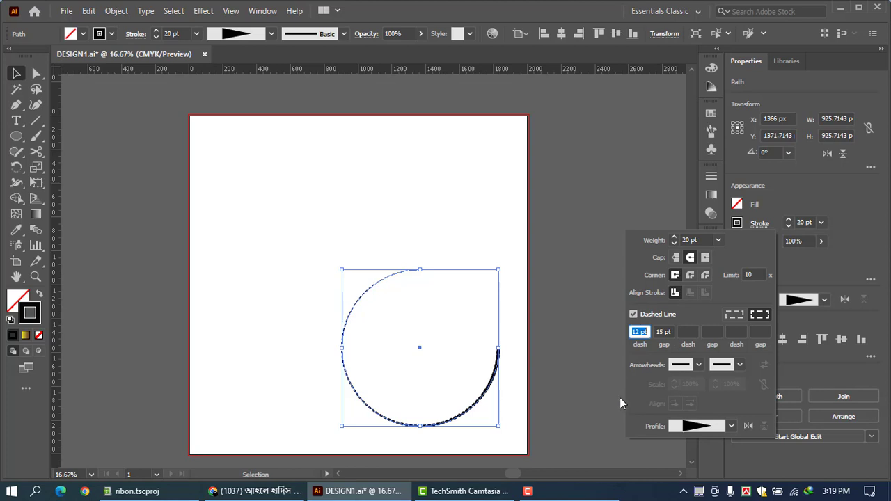
click(596, 393)
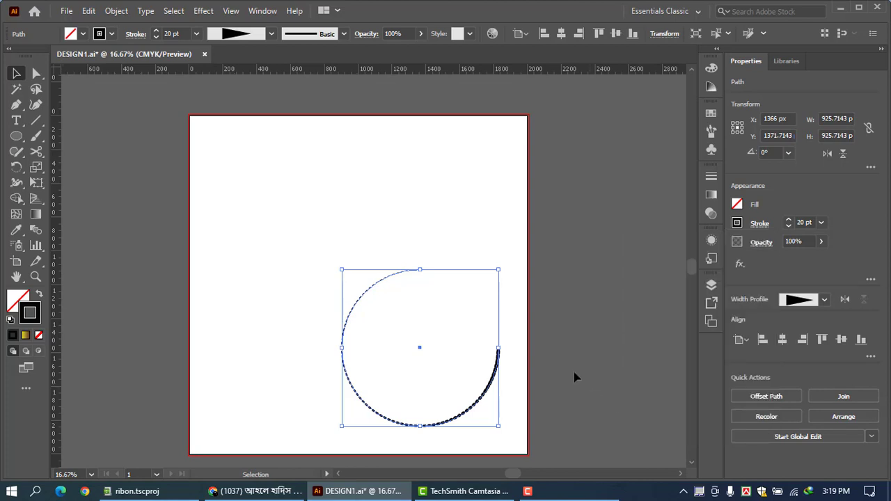
- Center the dashed open circle horizontally and vertically on the artboard
click(783, 341)
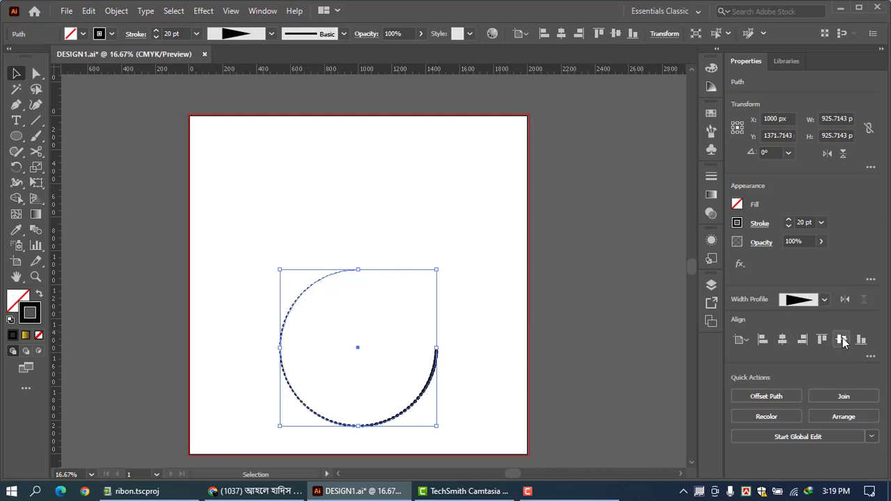
click(842, 340)
click(574, 322)
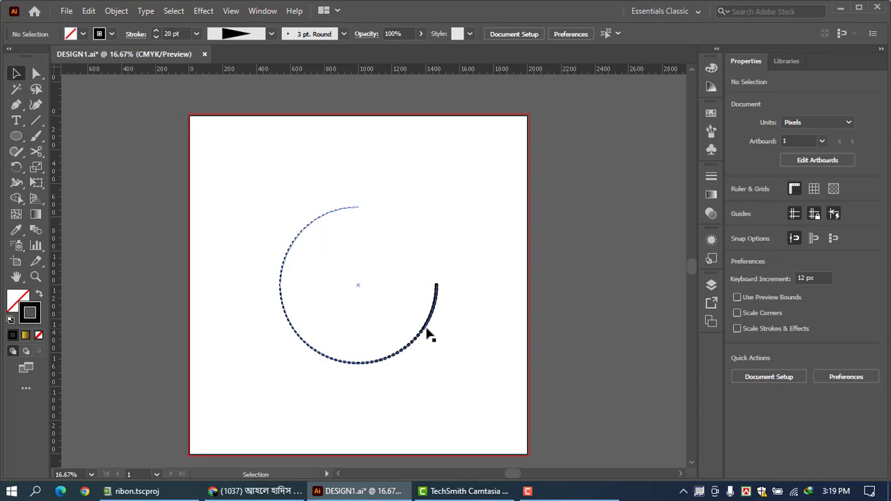
- Start a Distort & Transform Transform effect on the dashed open circle with a horizontal scale of 90%
click(392, 357)
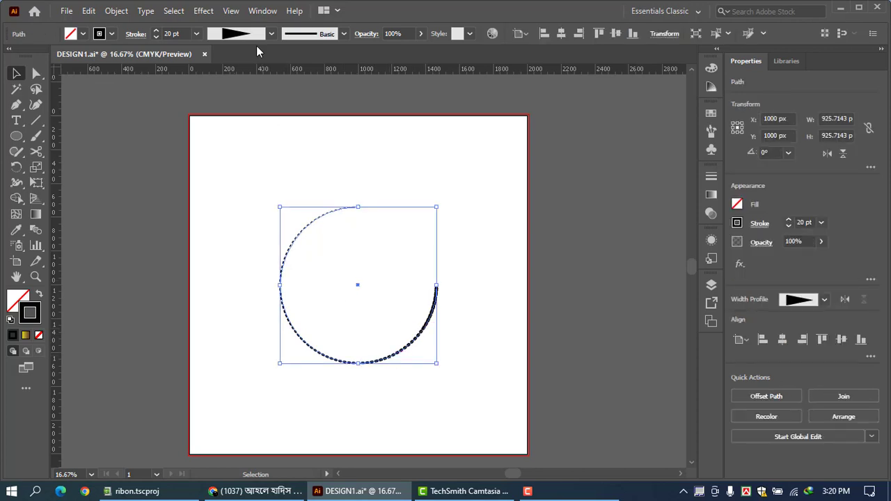
click(209, 13)
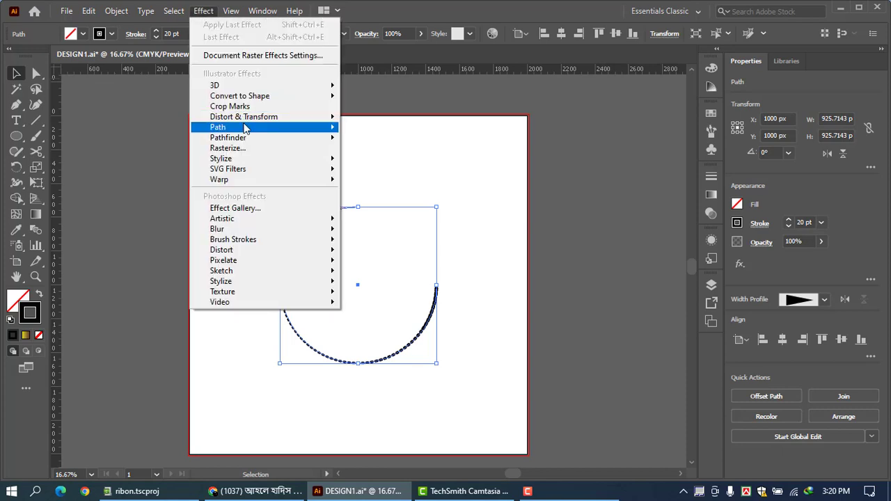
mouse_move(251, 118)
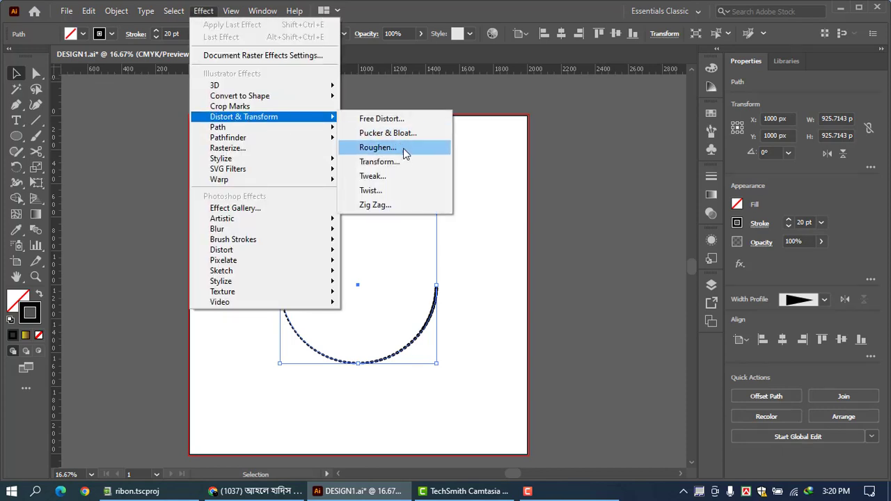
click(384, 165)
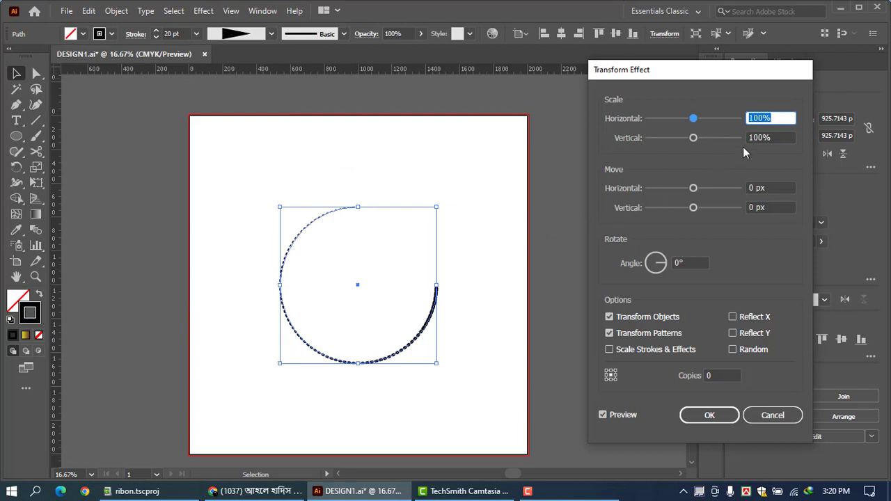
click(762, 119)
key(Down)
key(Down)
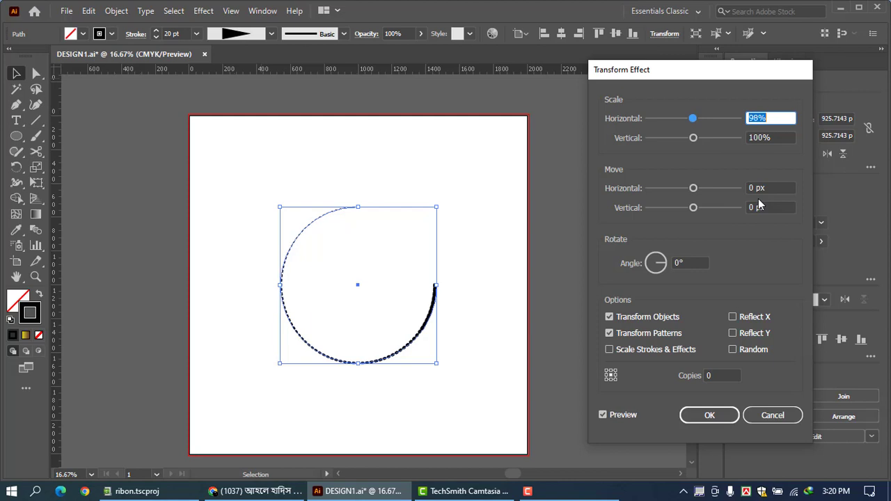
key(Down)
key(Down)
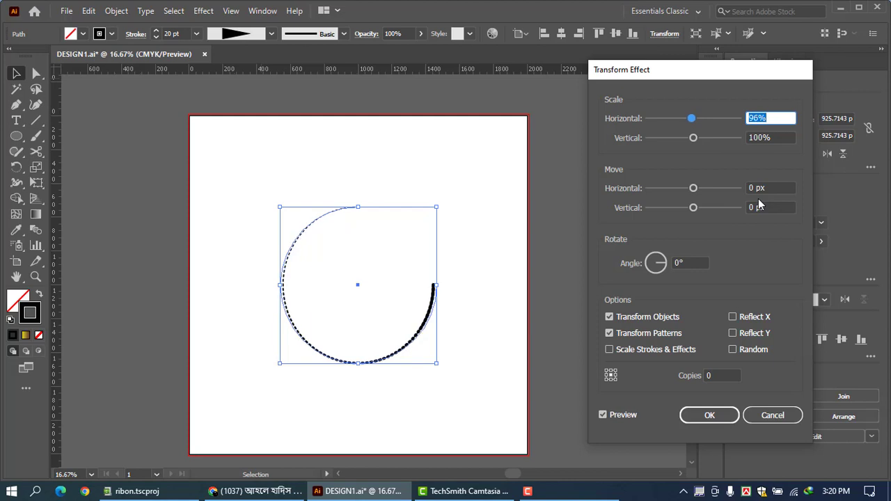
key(Down)
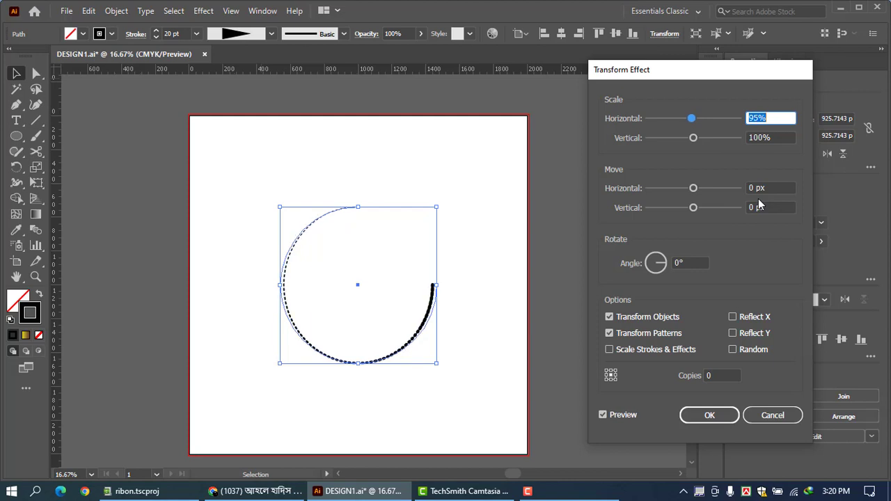
key(Down)
key(Down)
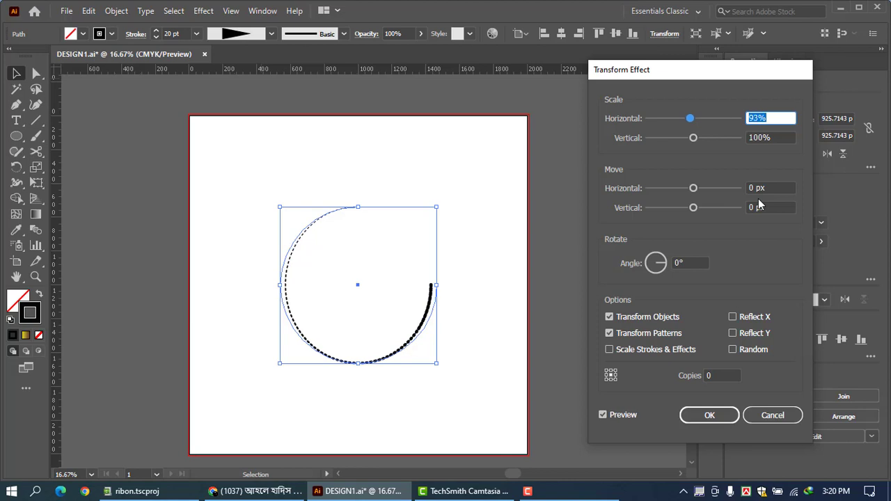
key(Down)
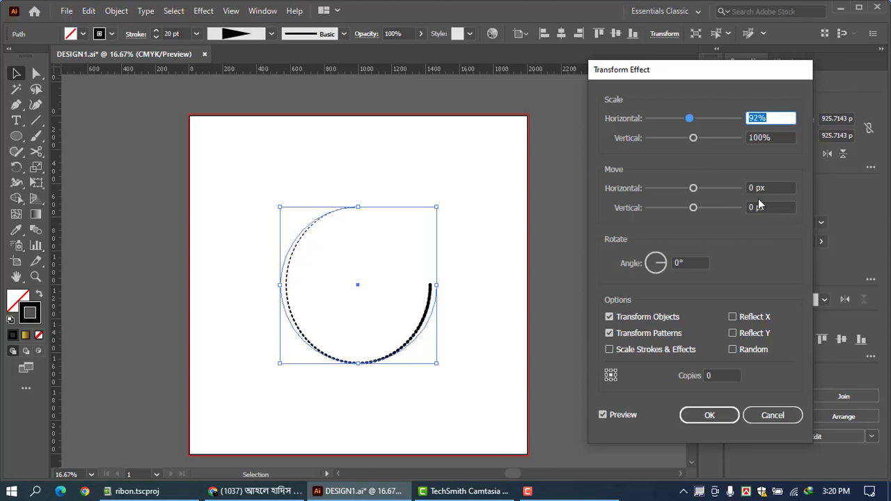
key(Down)
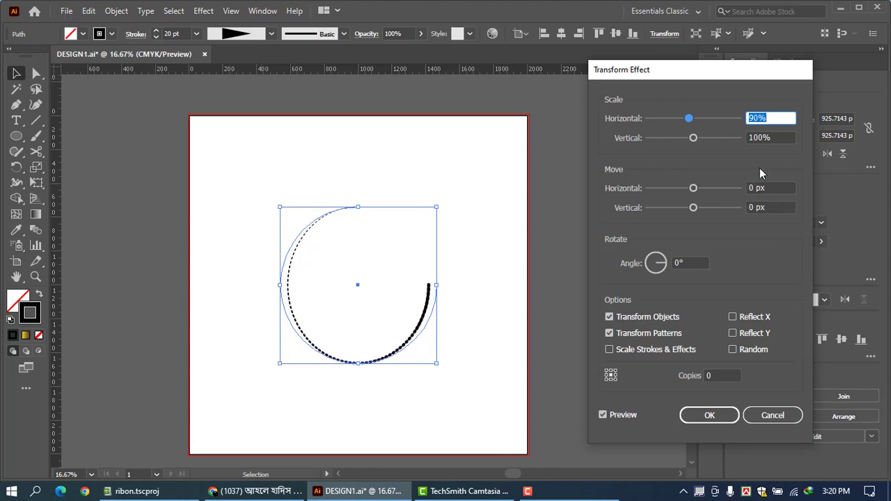
- Set the vertical scale of the circle's Transform effect to 90%
click(762, 137)
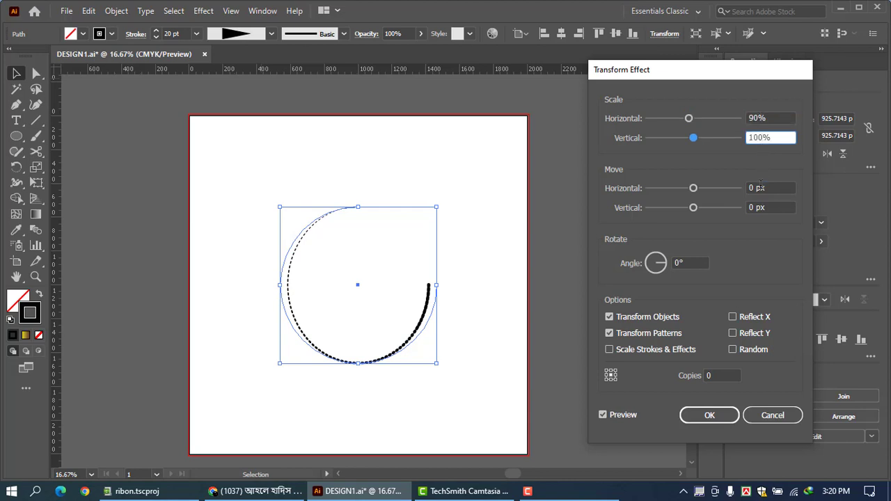
key(Down)
key(Down)
key(Down)
key(Down)
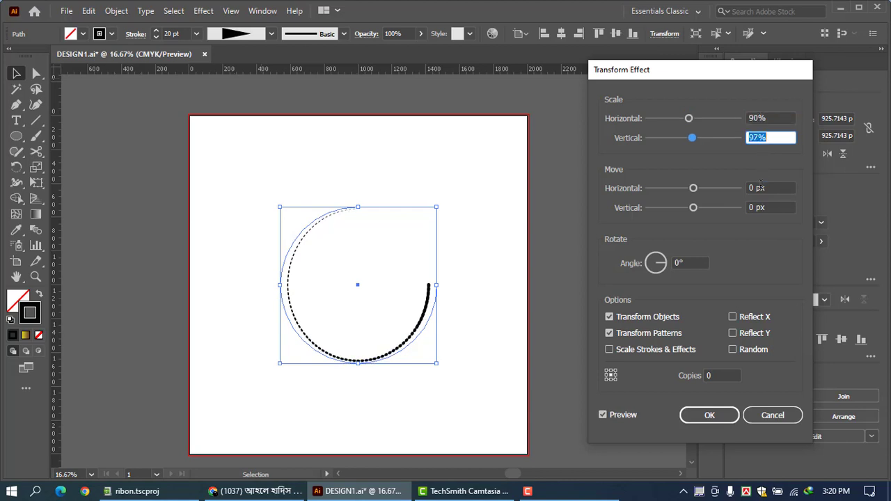
key(Down)
key(Down)
key(Down)
key(Down)
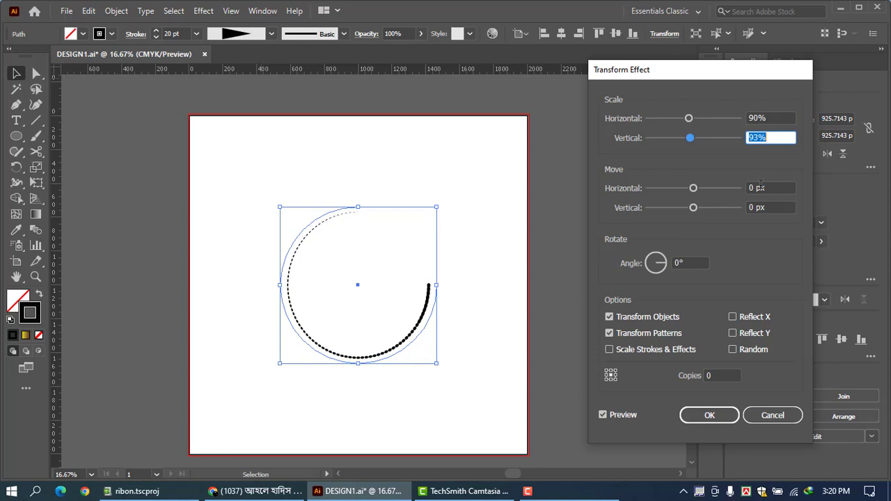
key(Down)
key(Down)
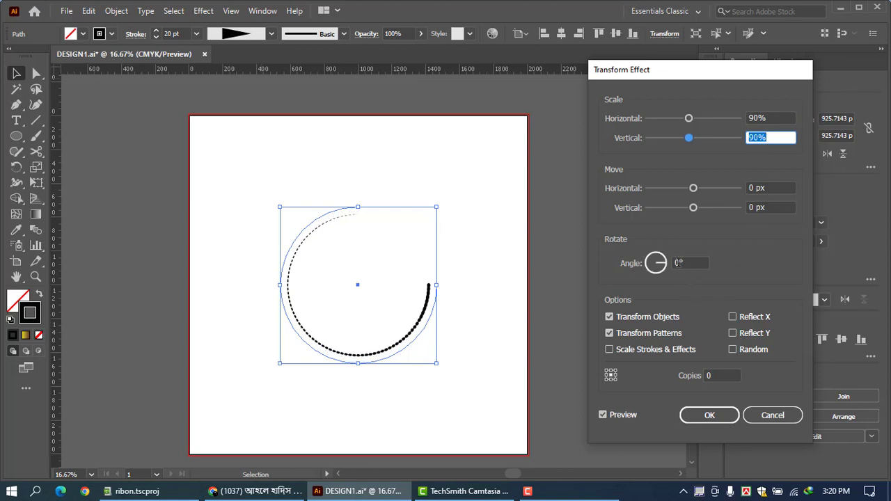
- Set the rotation angle of the circle's Transform effect to 25°
click(686, 262)
key(Up)
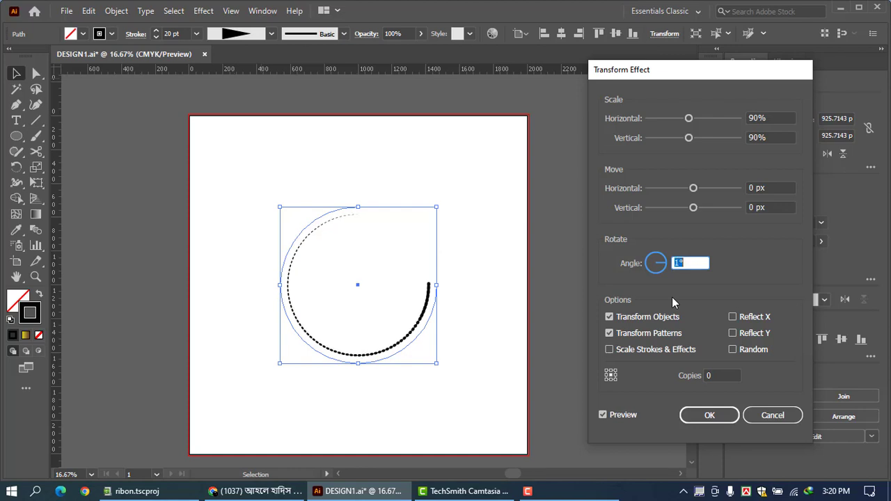
key(Up)
key(Up)
key(Up)
key(Up)
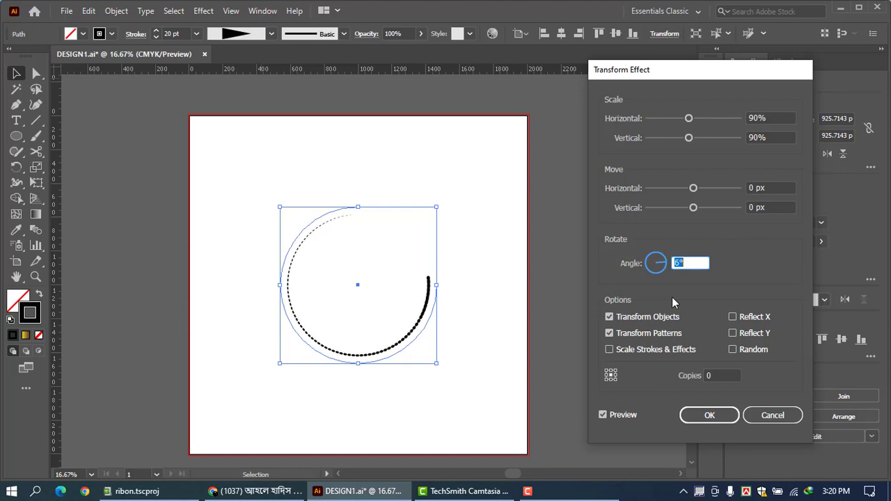
key(Up)
key(Up)
key(Up)
key(Up)
key(Up)
key(Up)
key(Up)
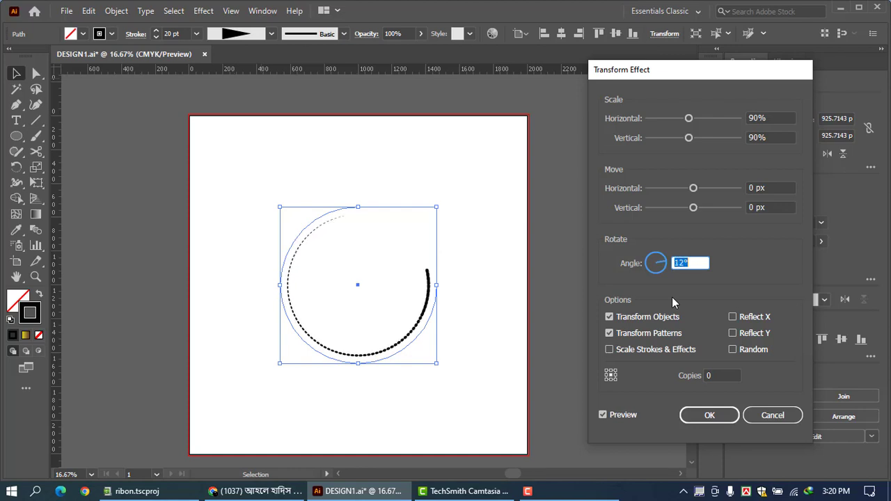
key(Up)
key(Up)
key(Up)
key(Up)
key(Up)
key(Up)
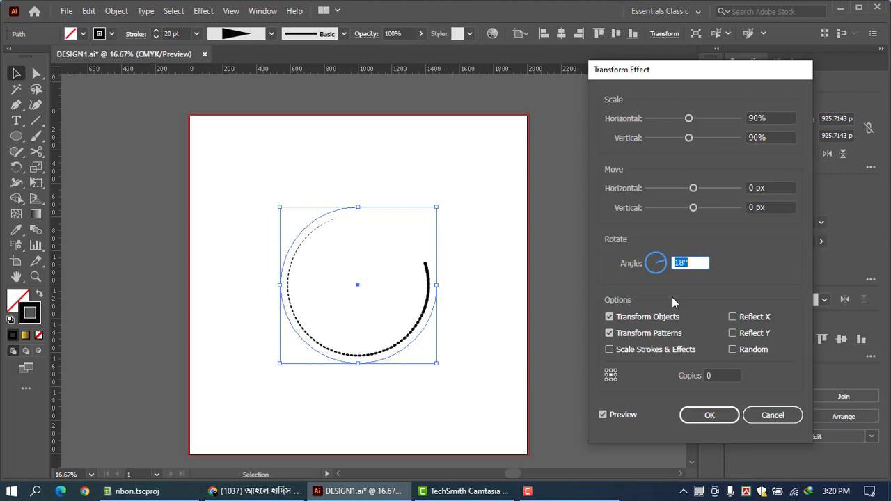
key(Up)
key(Up)
key(Up)
key(Up)
key(Up)
key(Up)
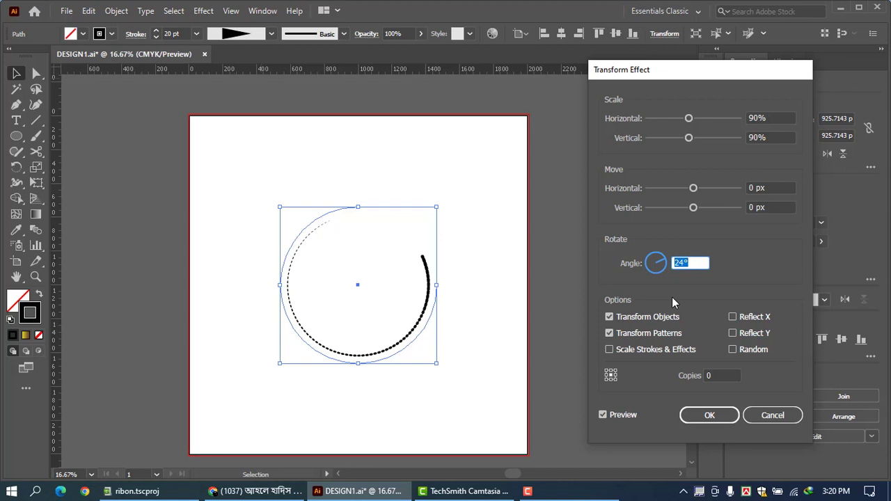
key(Up)
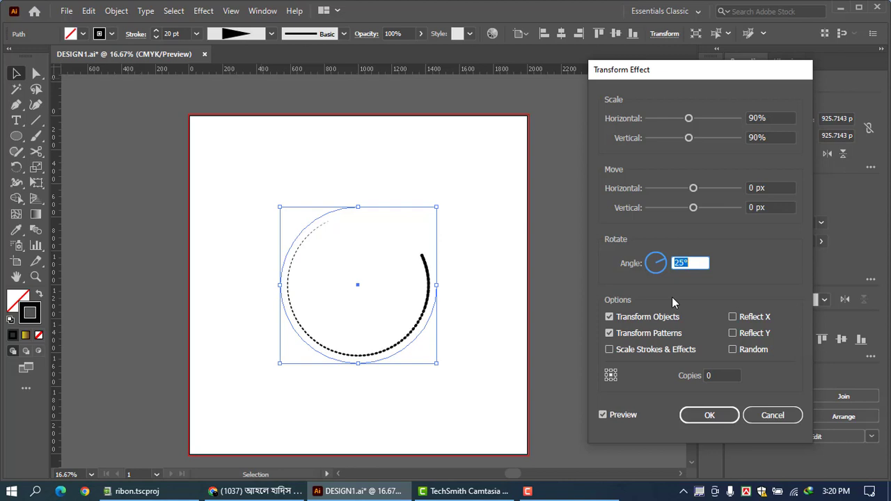
- Set the Transform effect to produce 25 copies and apply it to the dashed open circle
click(716, 375)
key(Up)
key(Up)
key(Up)
key(Up)
key(Up)
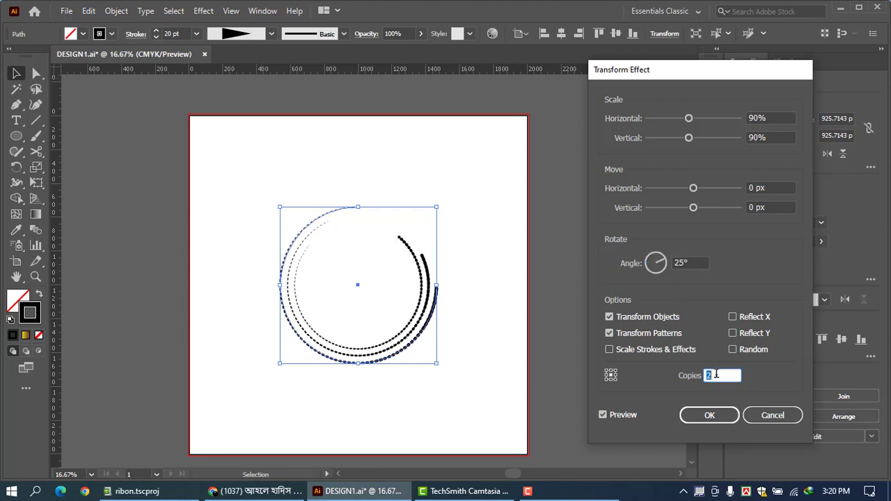
key(Up)
key(Up)
key(Up)
key(Up)
key(Up)
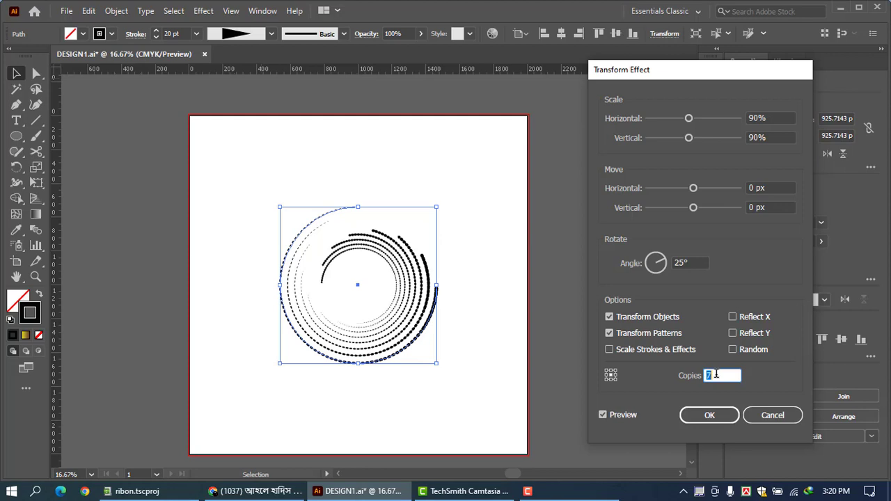
key(Up)
key(Up)
key(Up)
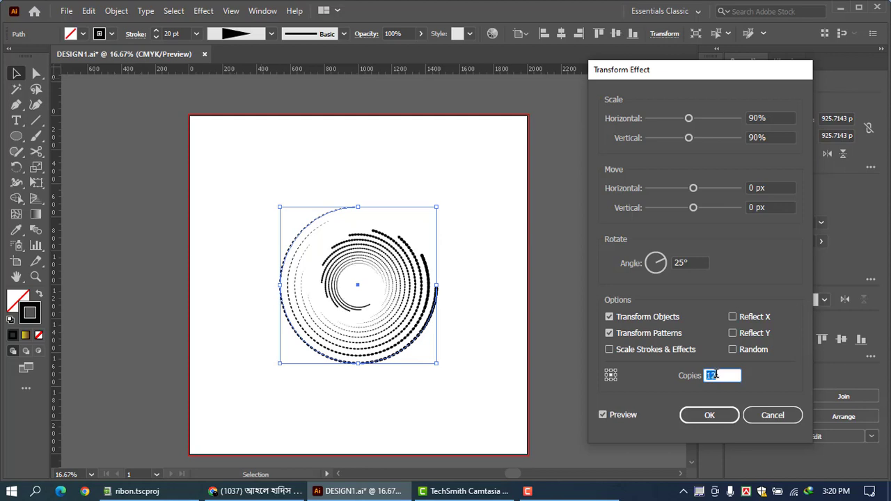
key(Up)
key(Up)
key(Up)
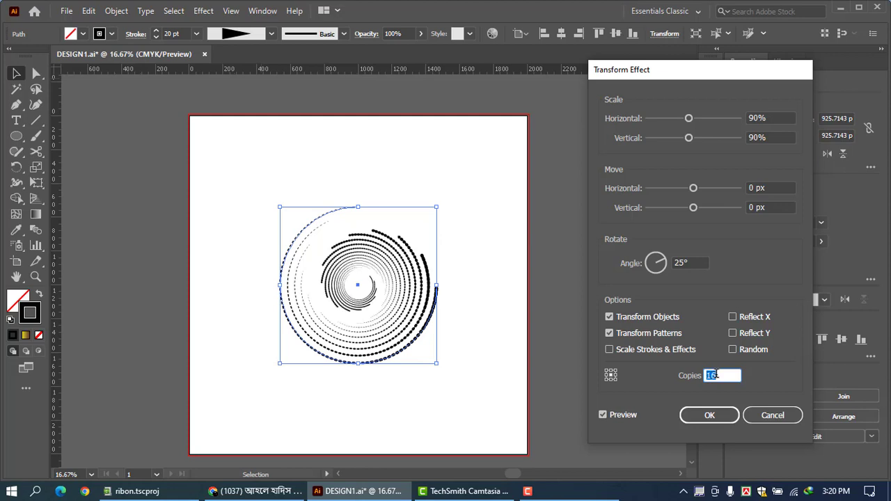
key(Up)
key(Up)
key(Up)
key(Up)
key(Up)
key(Up)
key(Up)
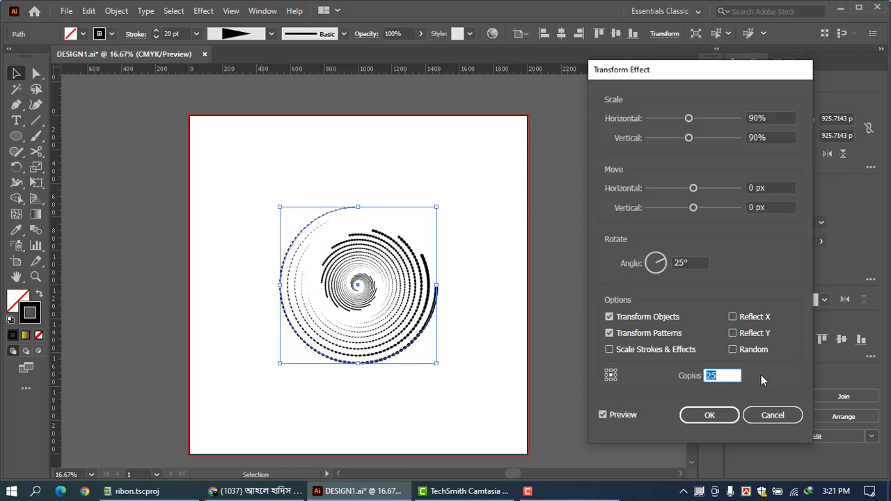
click(710, 416)
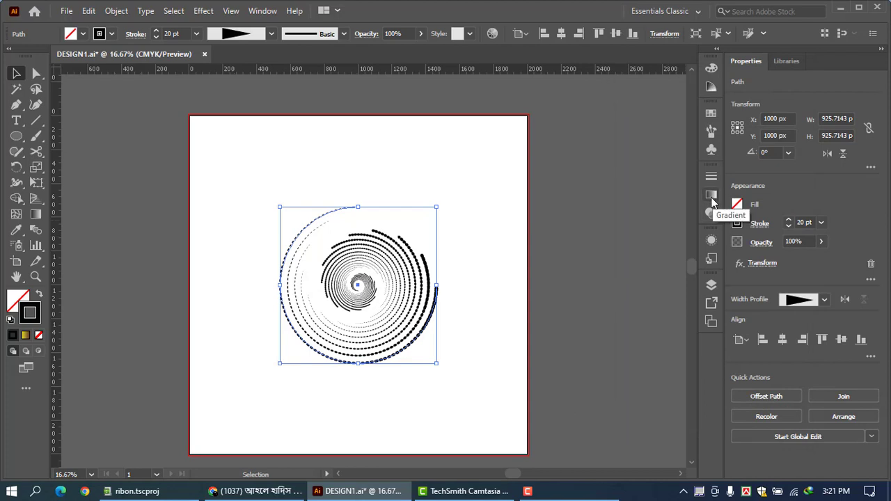
- Apply the linear yellow-to-brown gradient to the dotted spiral's stroke and deselect the artwork
click(712, 199)
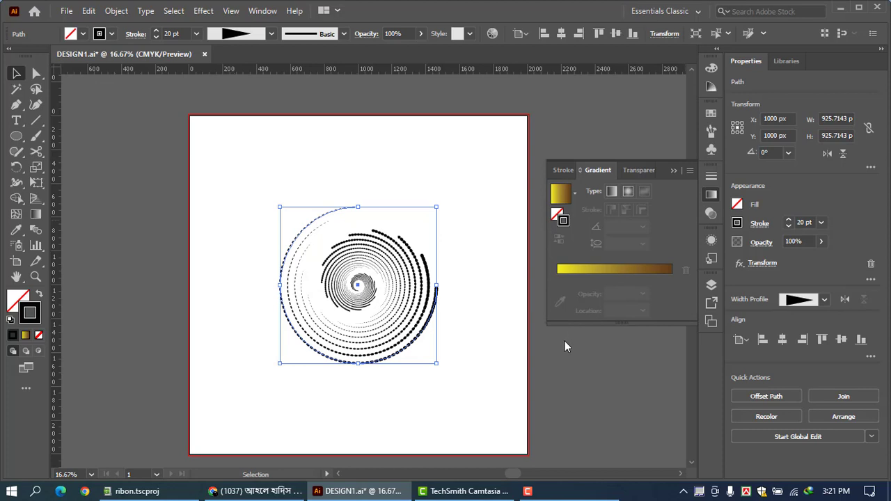
key(period)
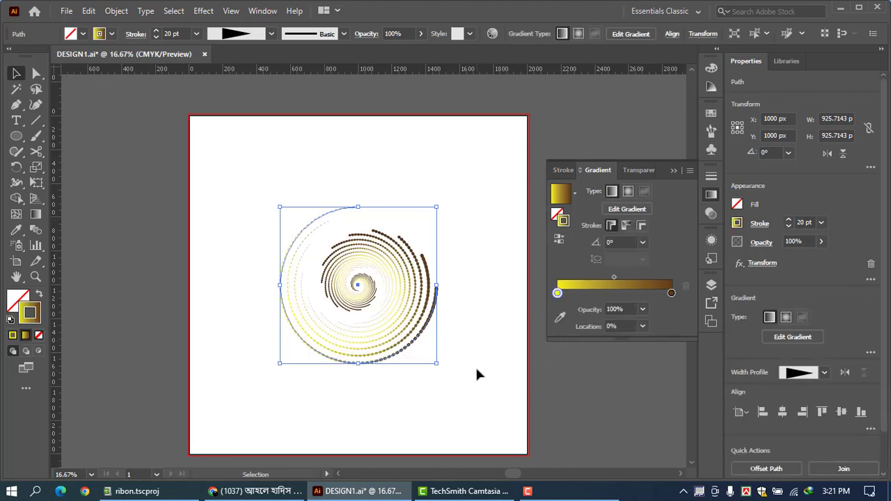
click(475, 365)
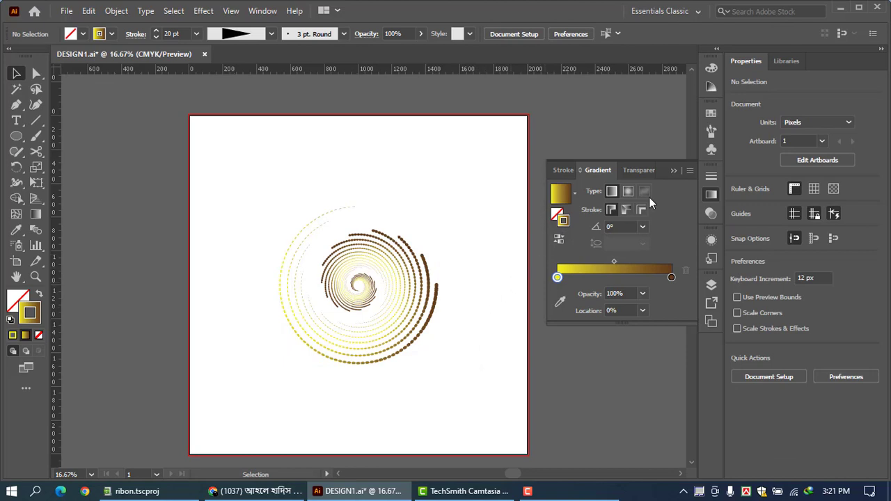
click(673, 172)
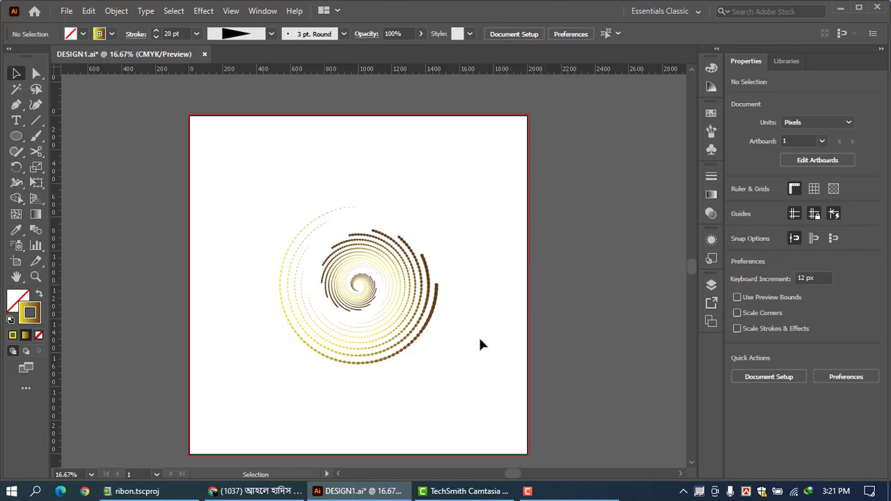
click(435, 324)
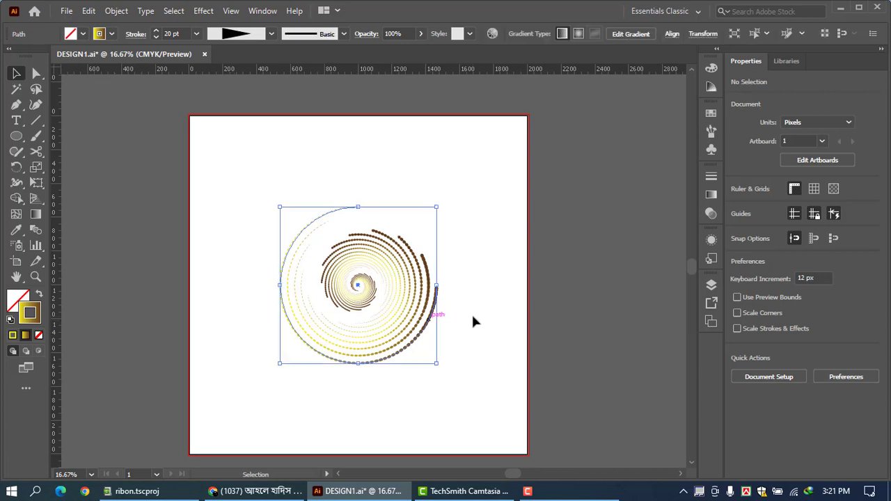
click(510, 298)
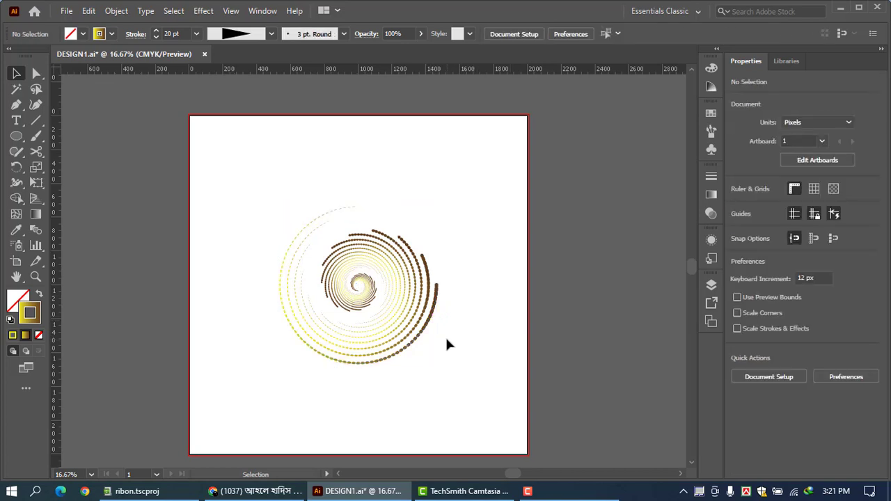
- Show the hidden, locked black background rectangle in Layer 1
click(715, 287)
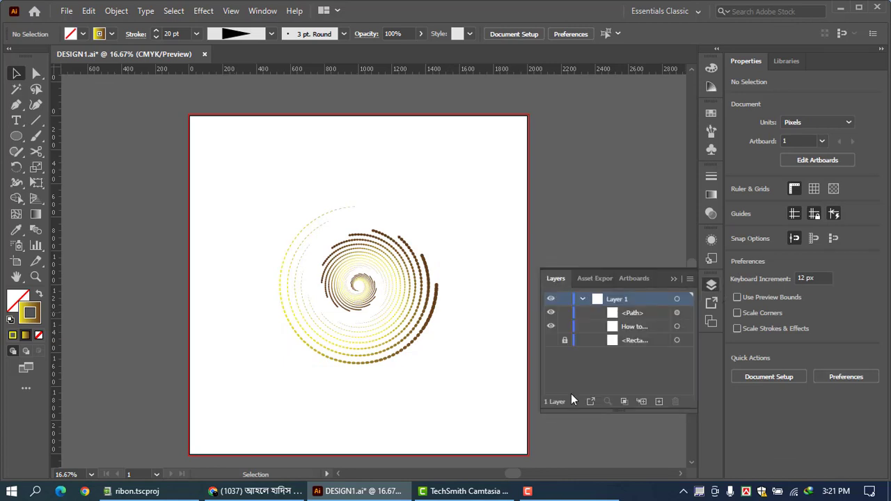
click(551, 340)
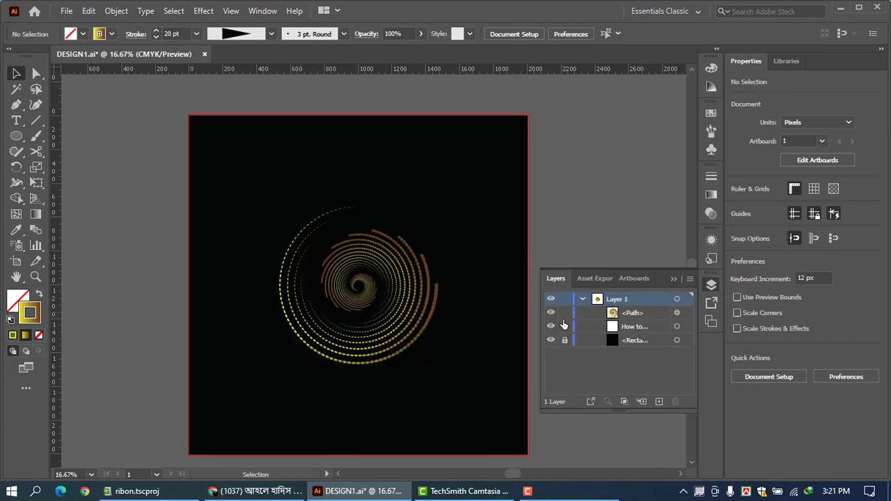
click(675, 278)
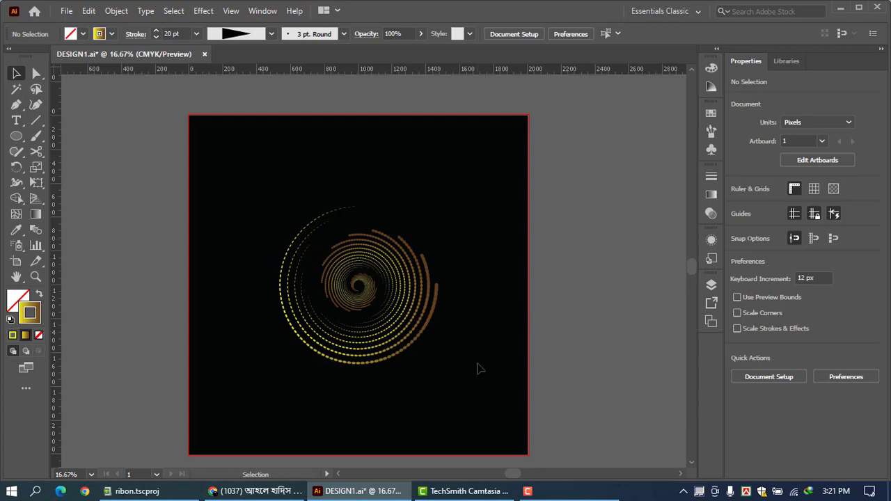
- Enlarge the dotted spiral proportionally from its center to about 1735 px wide and high
click(408, 343)
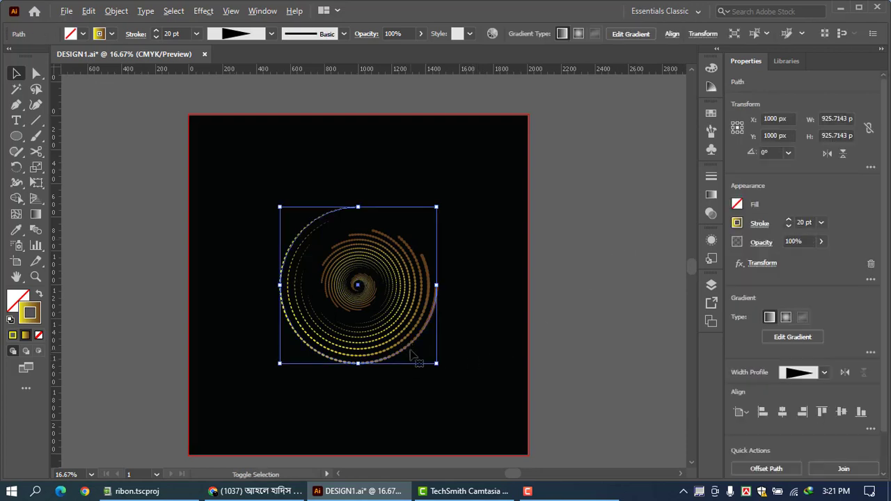
drag(440, 365, 507, 434)
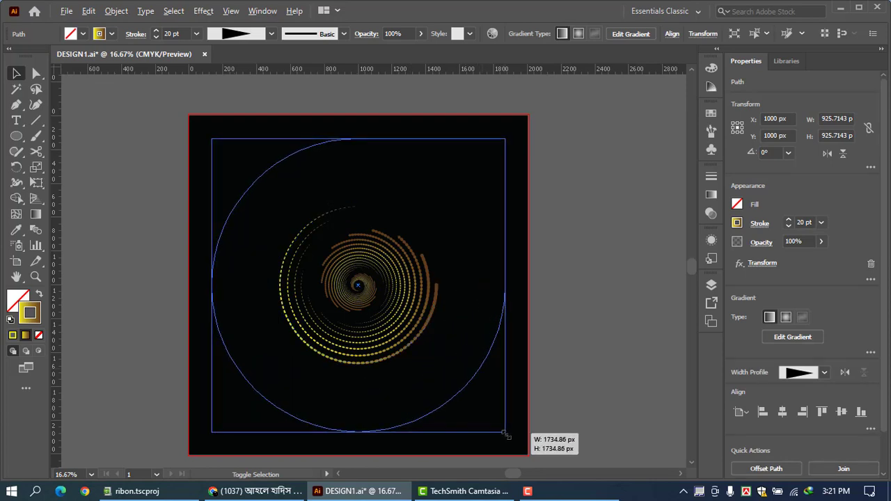
click(615, 340)
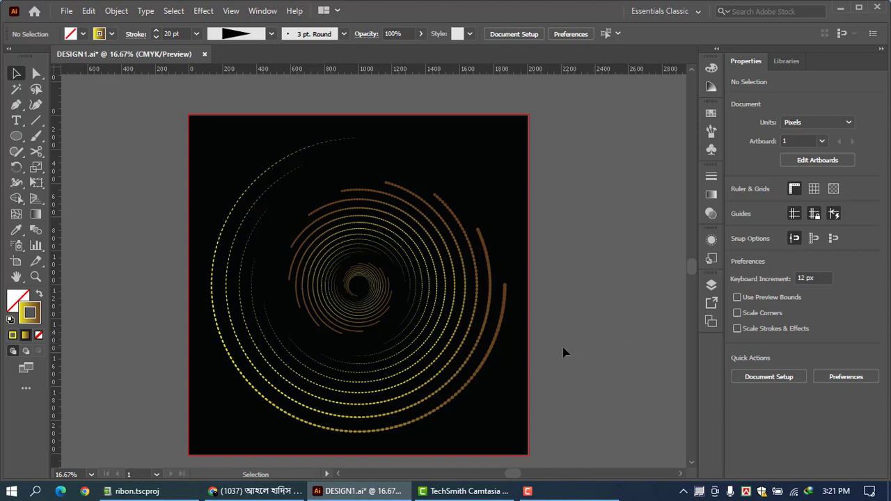
- Increase the enlarged spiral's stroke weight to 24 pt and deselect the artwork
click(497, 335)
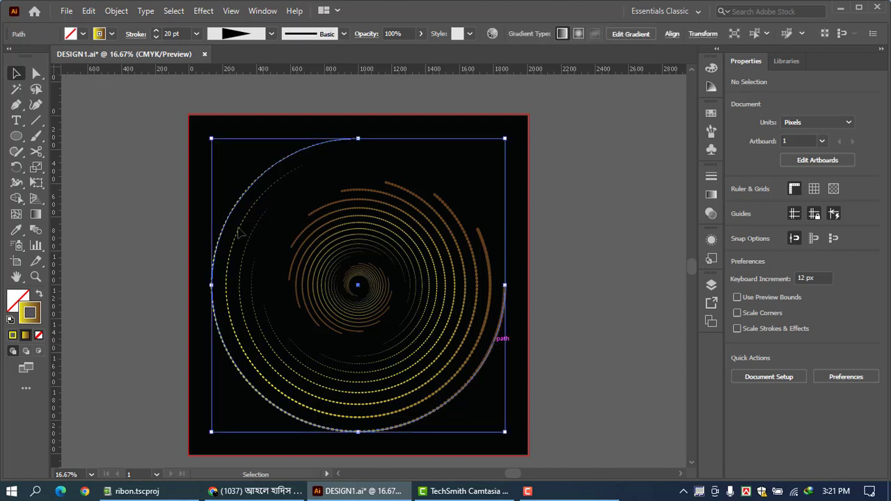
click(156, 31)
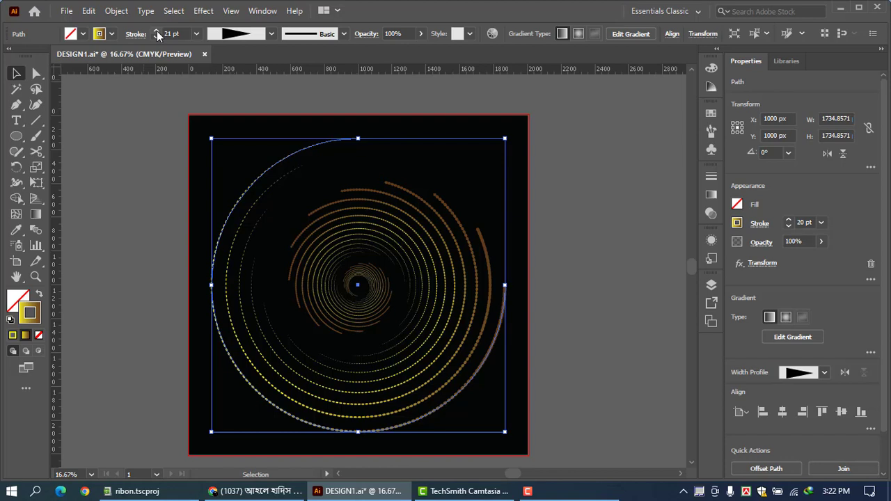
click(157, 30)
click(156, 31)
click(157, 31)
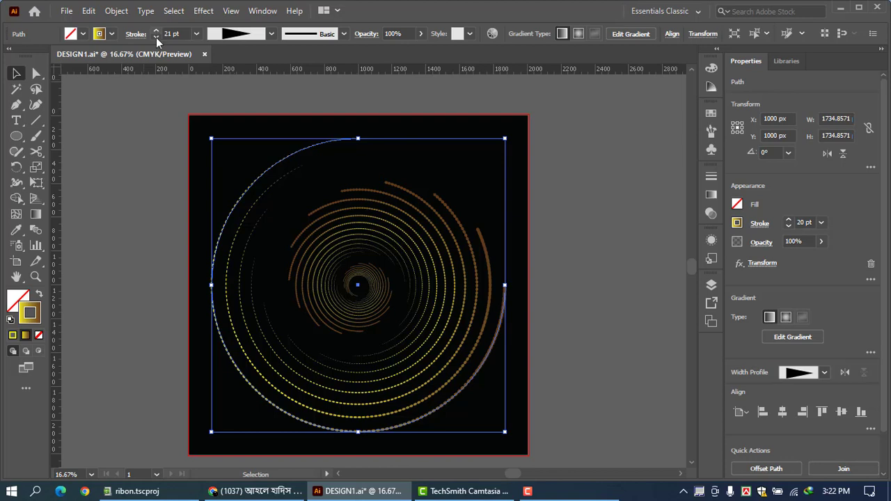
click(138, 168)
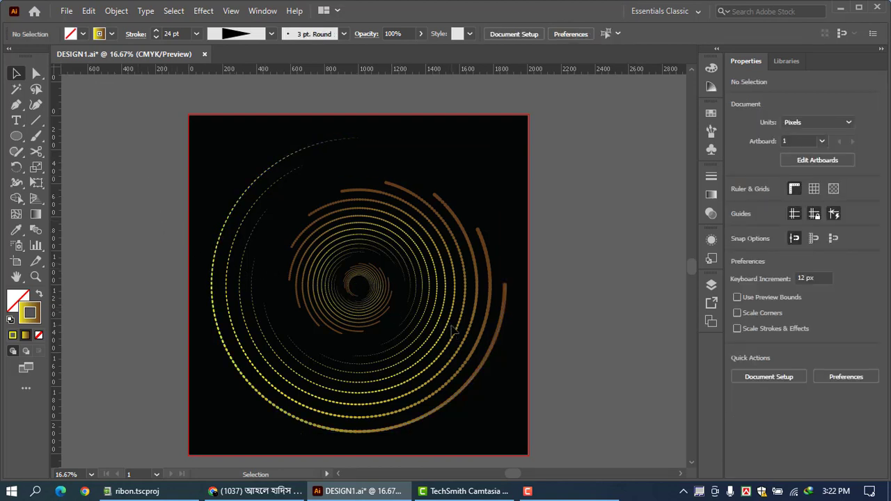
click(498, 355)
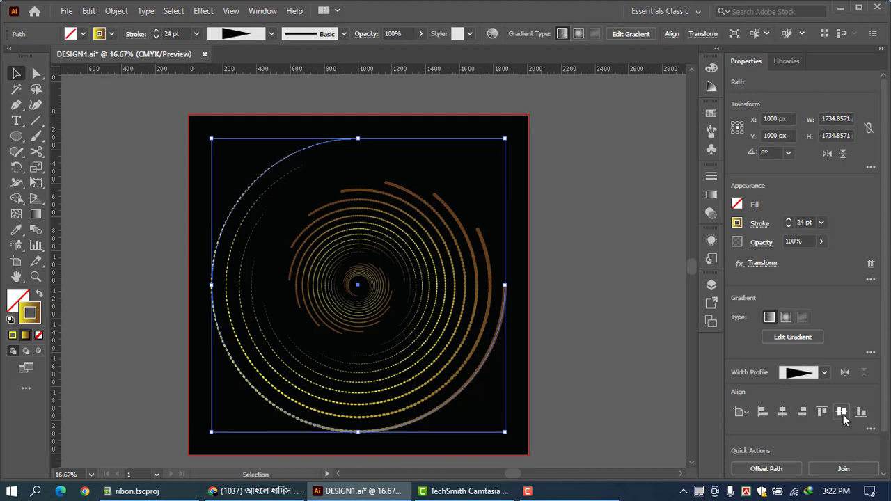
click(606, 331)
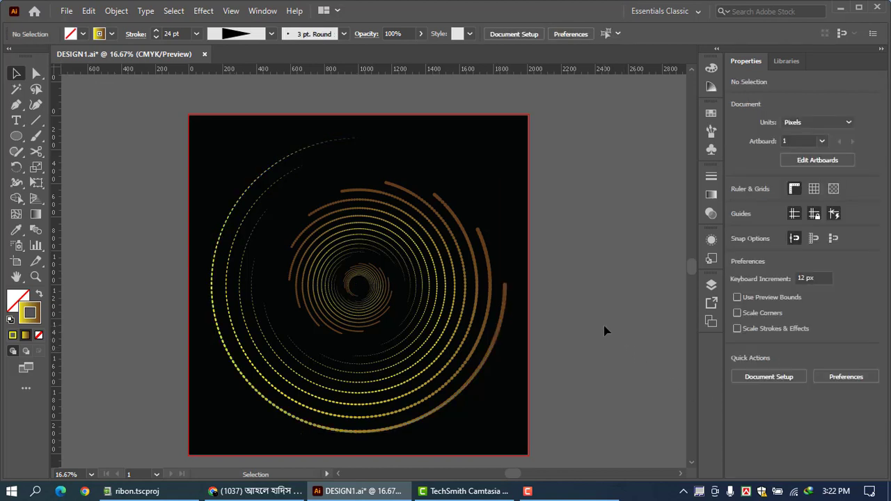